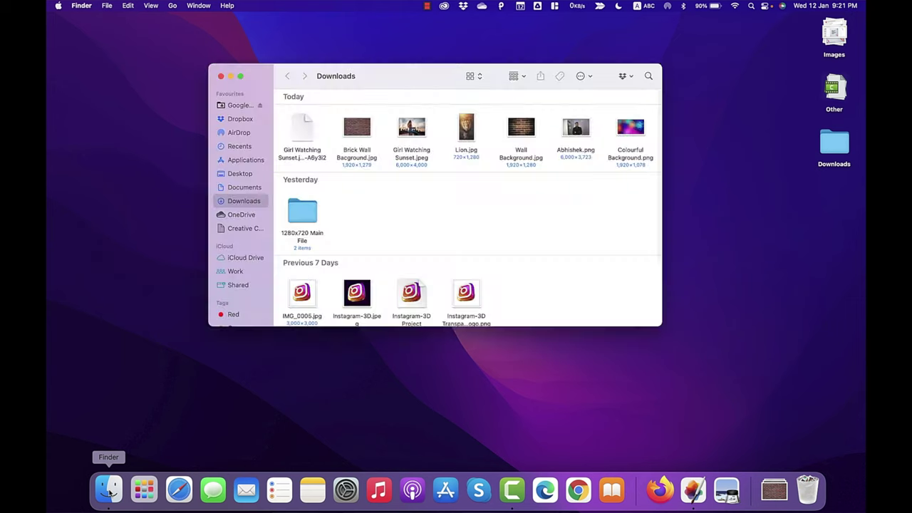
# Preview Abhishek.png in Quick Look, then open it with Pixelmator Pro
pyautogui.click(569, 130)
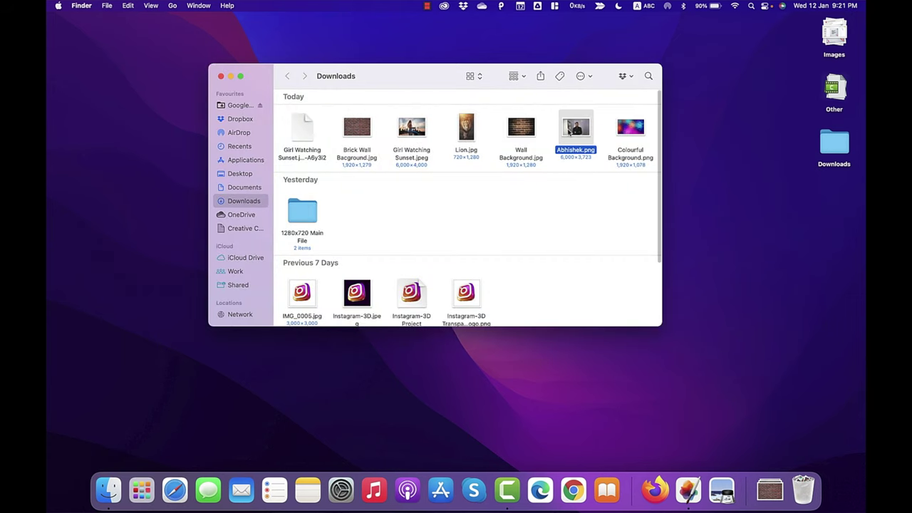
pyautogui.press('space')
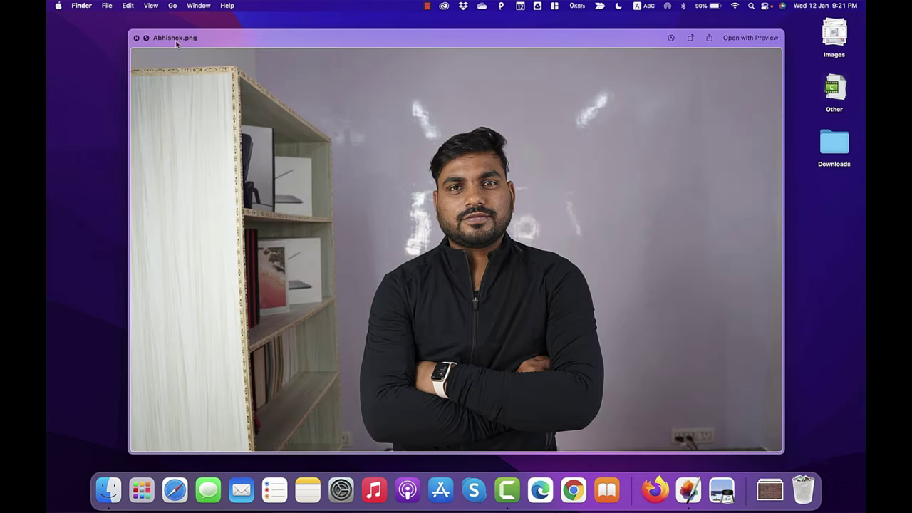
pyautogui.click(136, 39)
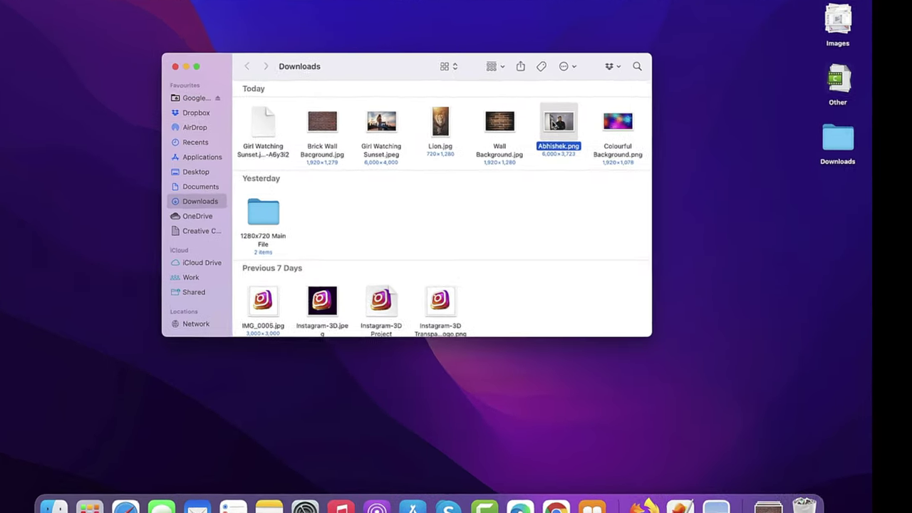
pyautogui.rightClick(571, 129)
pyautogui.moveTo(492, 100)
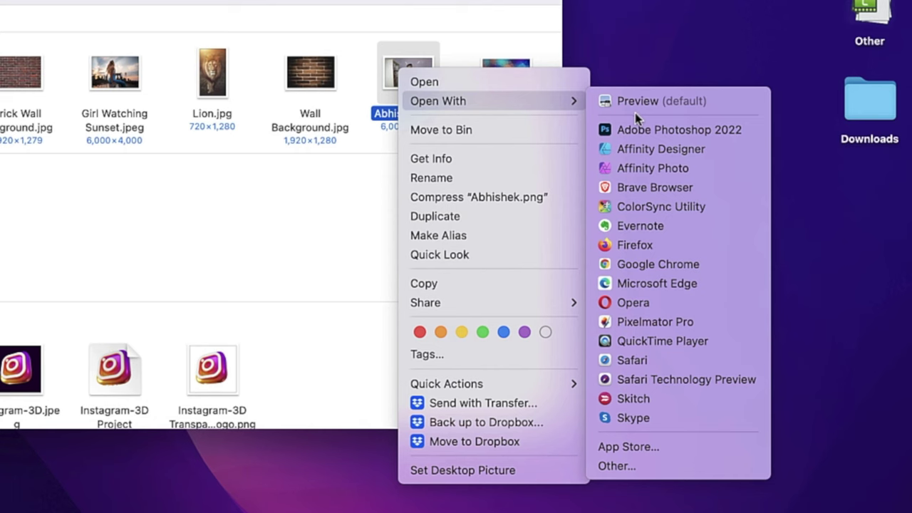
pyautogui.click(674, 322)
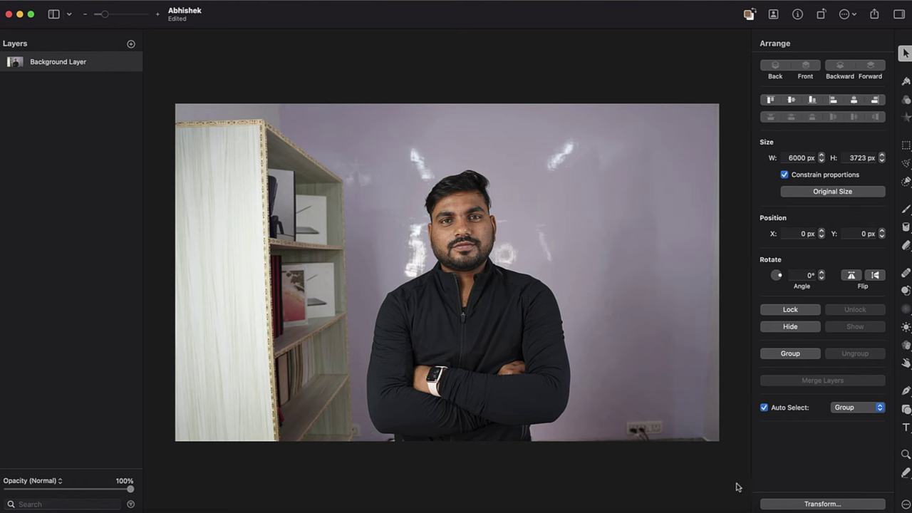
# Drag Wall Background.jpg from the Downloads stack onto the portrait canvas as a new layer
pyautogui.click(810, 510)
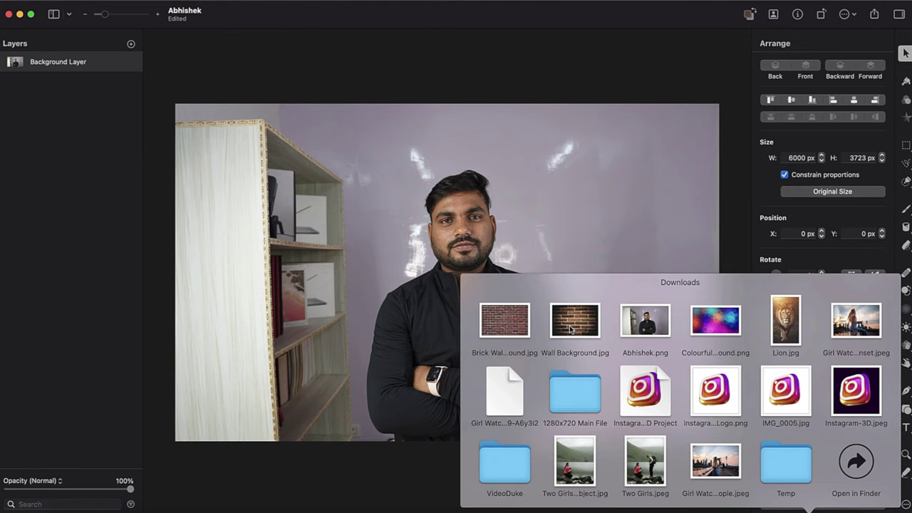
pyautogui.click(570, 328)
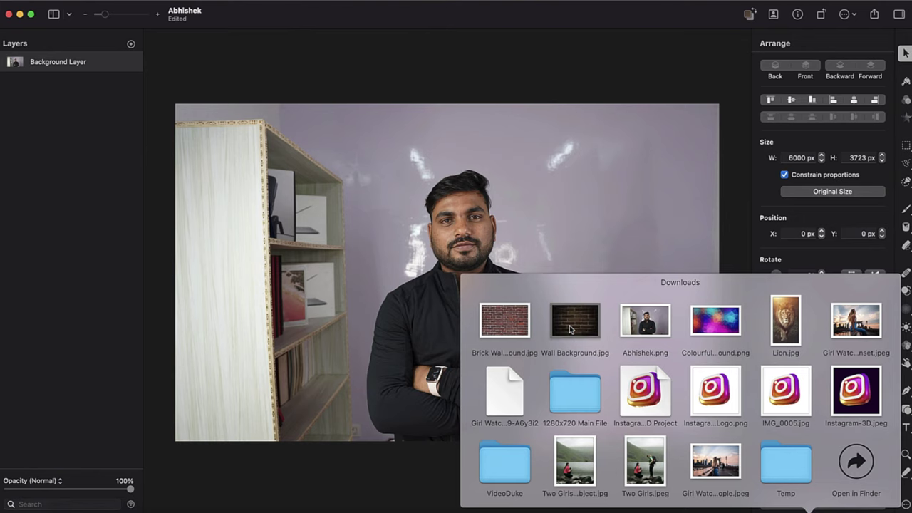
pyautogui.moveTo(571, 329)
pyautogui.mouseDown()
pyautogui.moveTo(435, 212)
pyautogui.moveTo(441, 251)
pyautogui.mouseUp()
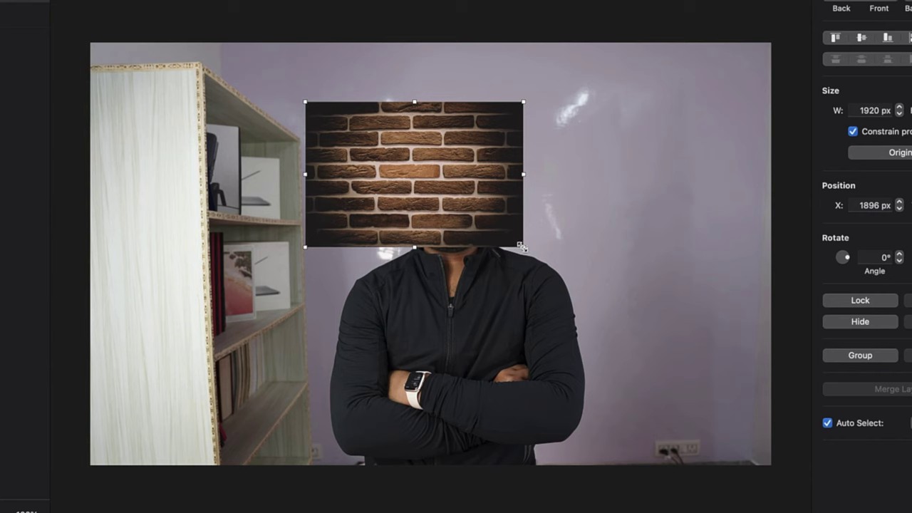
# Stretch the brick layer to fill the whole canvas, 6000 px wide at X 0
pyautogui.moveTo(523, 246)
pyautogui.mouseDown()
pyautogui.moveTo(716, 369)
pyautogui.moveTo(760, 432)
pyautogui.moveTo(772, 432)
pyautogui.mouseUp()
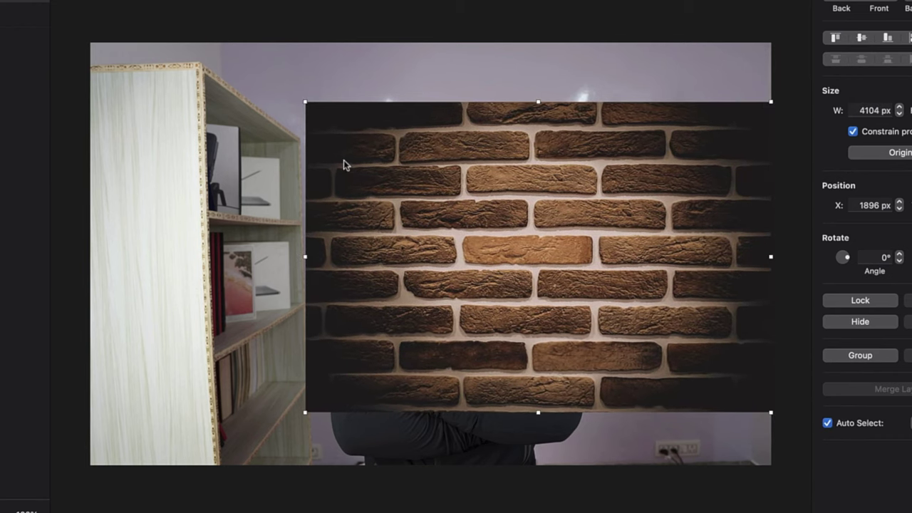
pyautogui.moveTo(305, 102)
pyautogui.mouseDown()
pyautogui.moveTo(200, 56)
pyautogui.moveTo(213, 42)
pyautogui.mouseUp()
pyautogui.moveTo(215, 412)
pyautogui.mouseDown()
pyautogui.moveTo(171, 428)
pyautogui.moveTo(106, 472)
pyautogui.mouseUp()
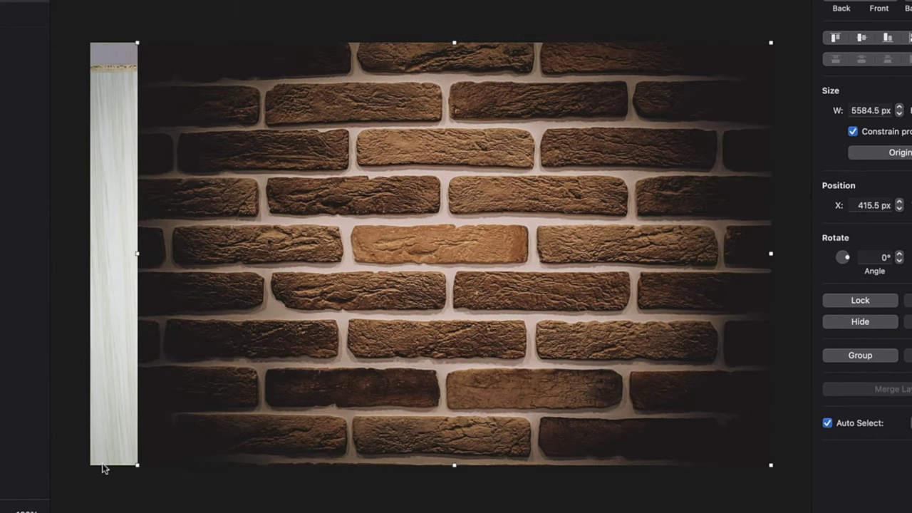
pyautogui.moveTo(135, 255); pyautogui.dragTo(90, 257)
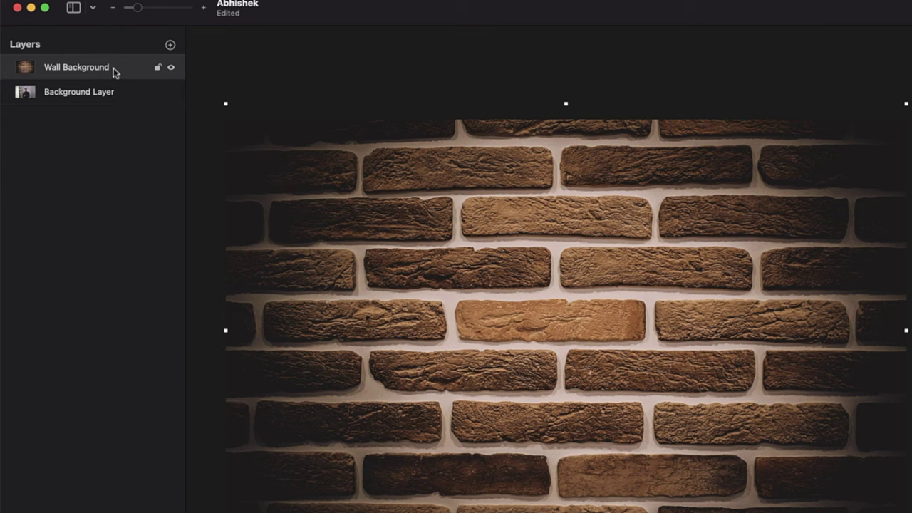
# Move the Wall Background layer below Background Layer in the Layers sidebar
pyautogui.moveTo(113, 68); pyautogui.dragTo(112, 100)
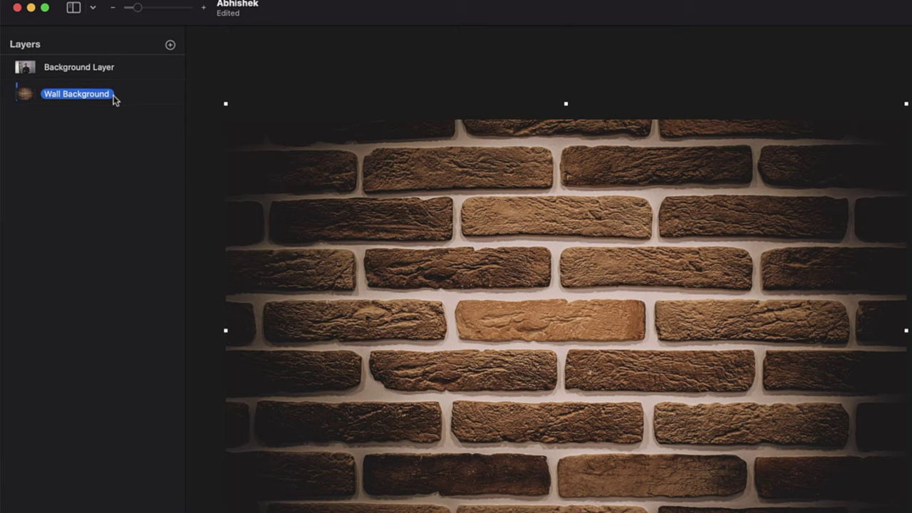
pyautogui.moveTo(113, 100); pyautogui.dragTo(113, 96)
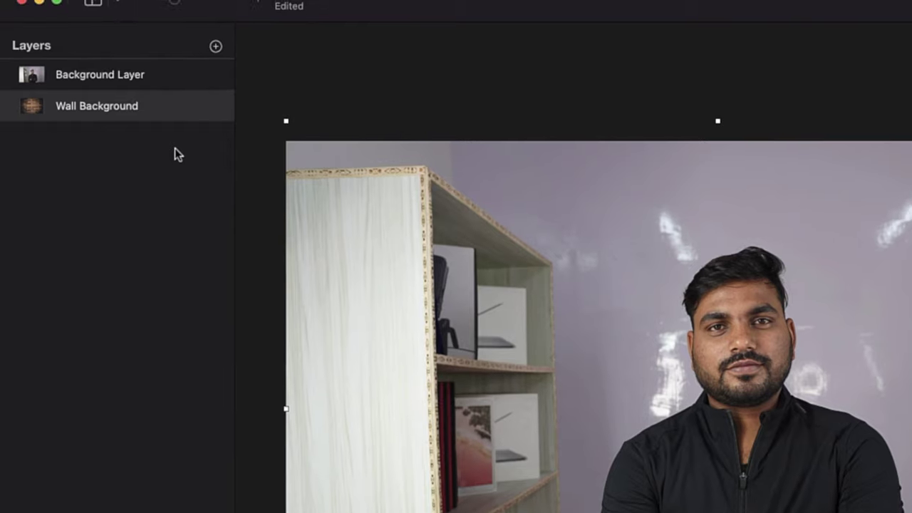
# Select Background Layer and switch to the Quick Selection tool
pyautogui.click(136, 80)
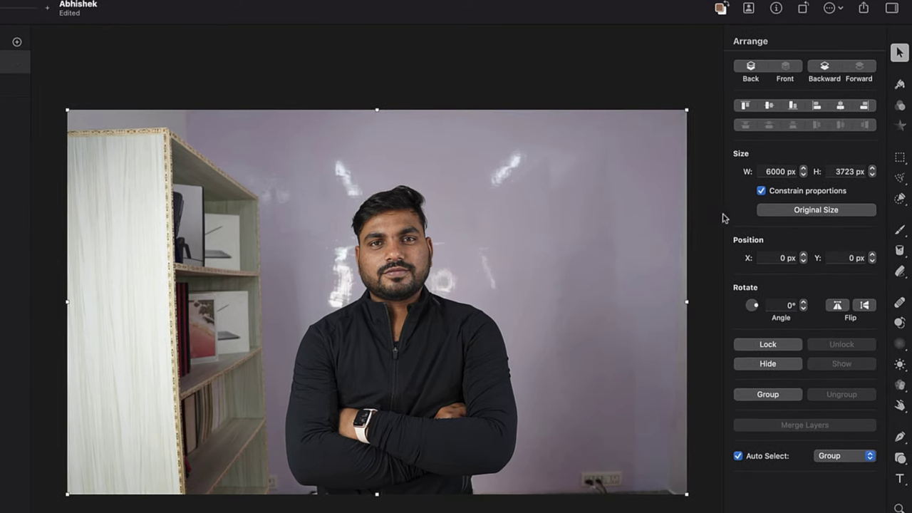
pyautogui.click(900, 180)
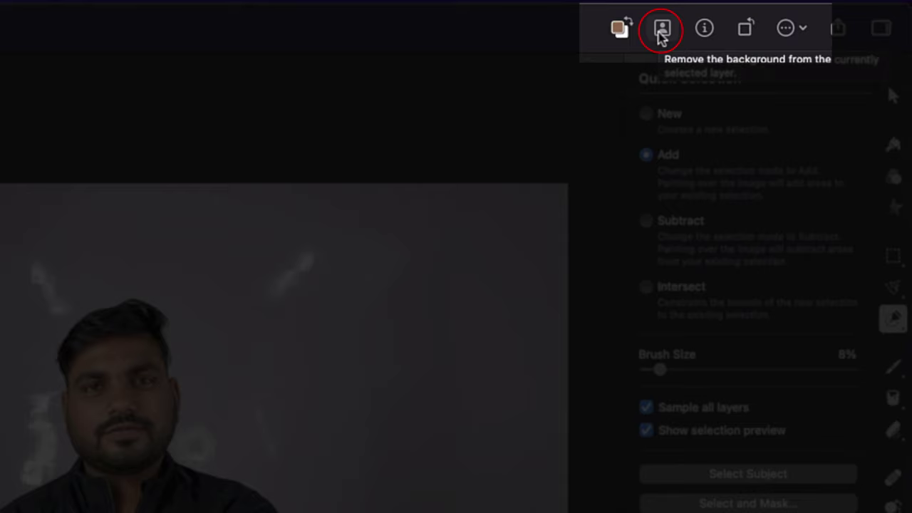
# Use Remove Background to cut the room out from behind the person
pyautogui.click(662, 28)
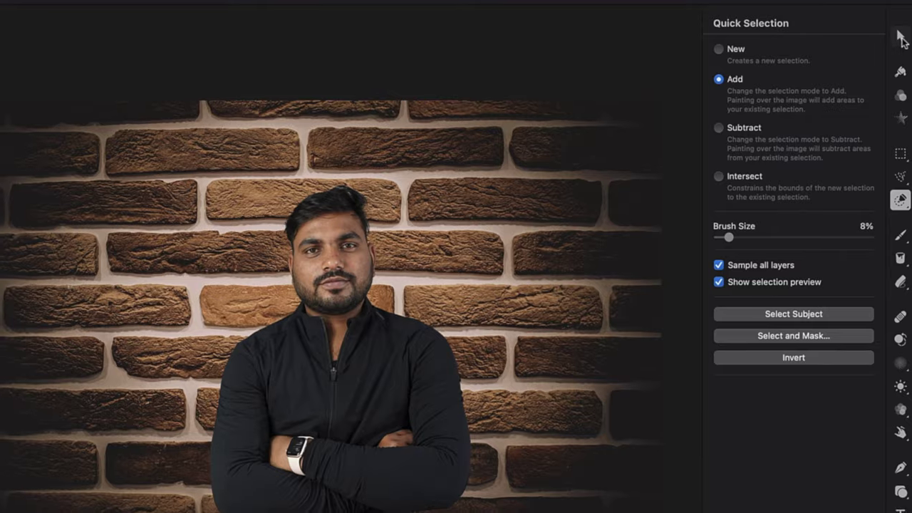
# Switch to the Arrange tool and bring up the Share menu
pyautogui.click(898, 39)
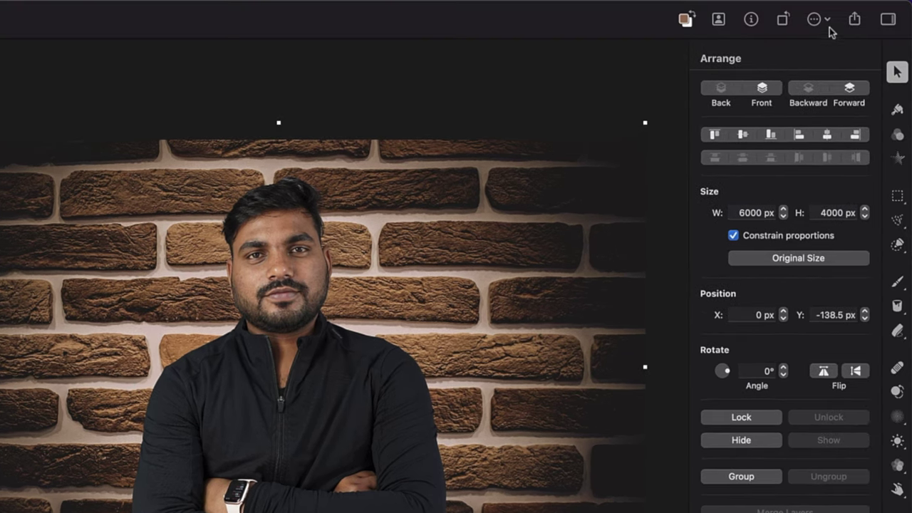
pyautogui.click(853, 22)
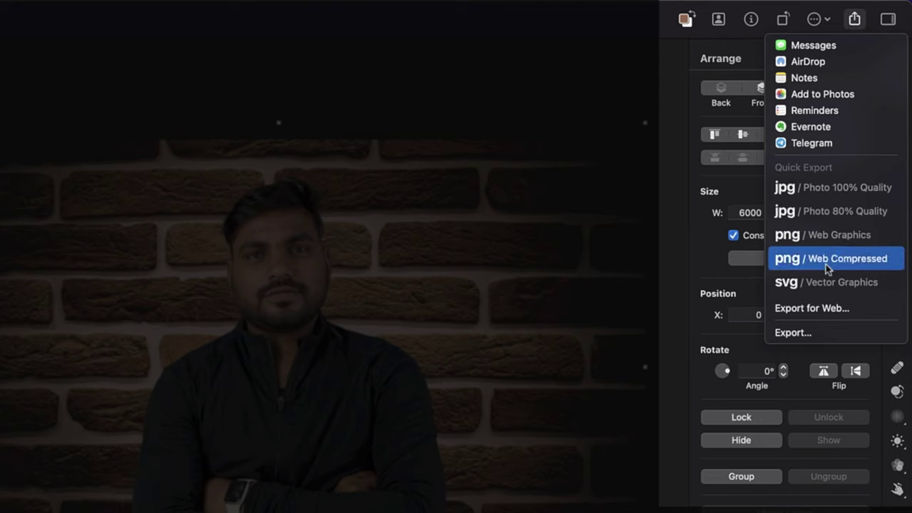
# Open Export for Web and change the format from PNG to JPEG (about 2.1 MB)
pyautogui.click(819, 310)
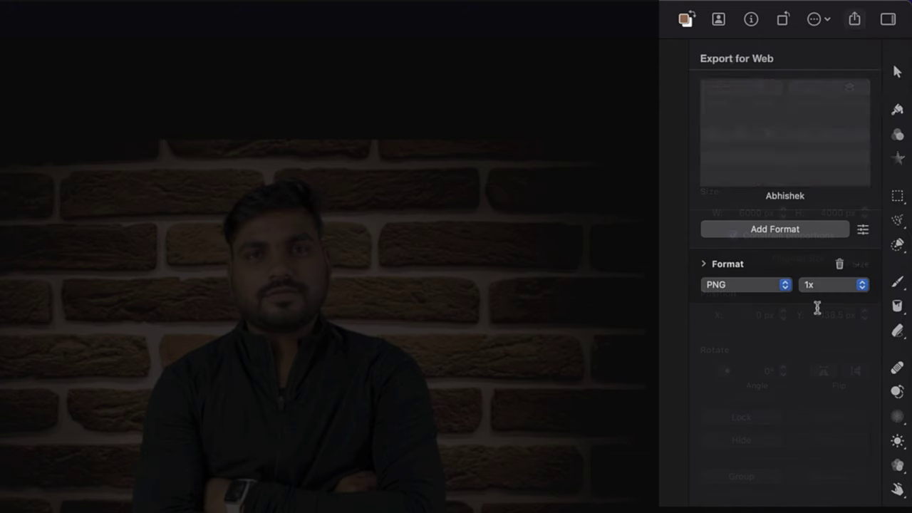
pyautogui.click(776, 288)
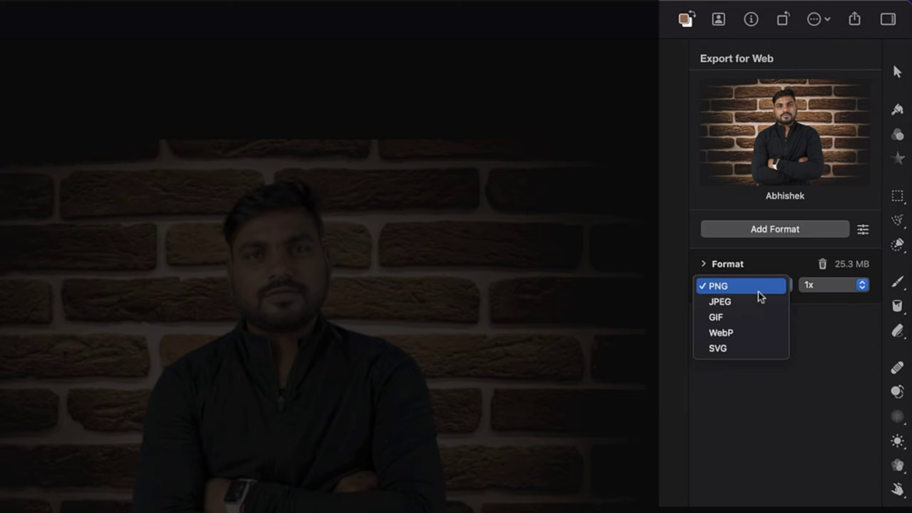
pyautogui.click(757, 302)
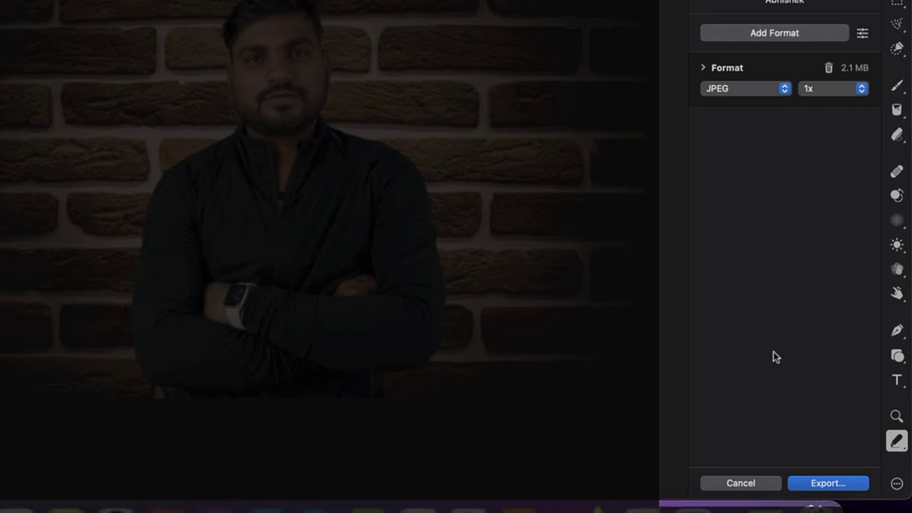
# Export the JPEG to Downloads as 'Abhishek with Background Photo Changed'
pyautogui.click(818, 482)
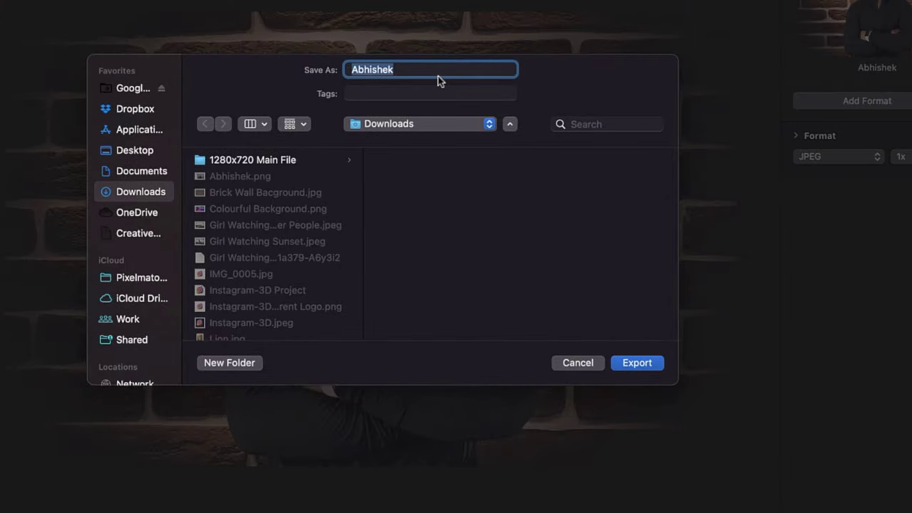
pyautogui.press('Right')
pyautogui.write('th Background P')
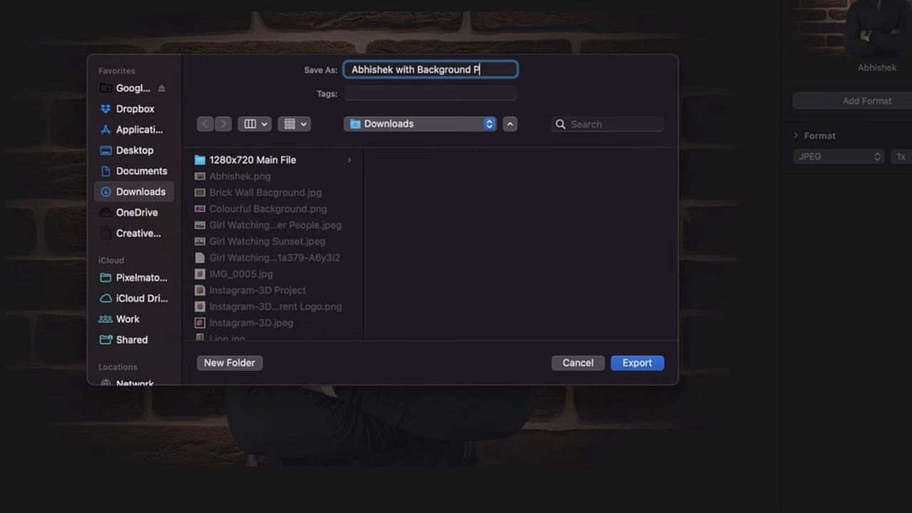
pyautogui.write('hoto Changed')
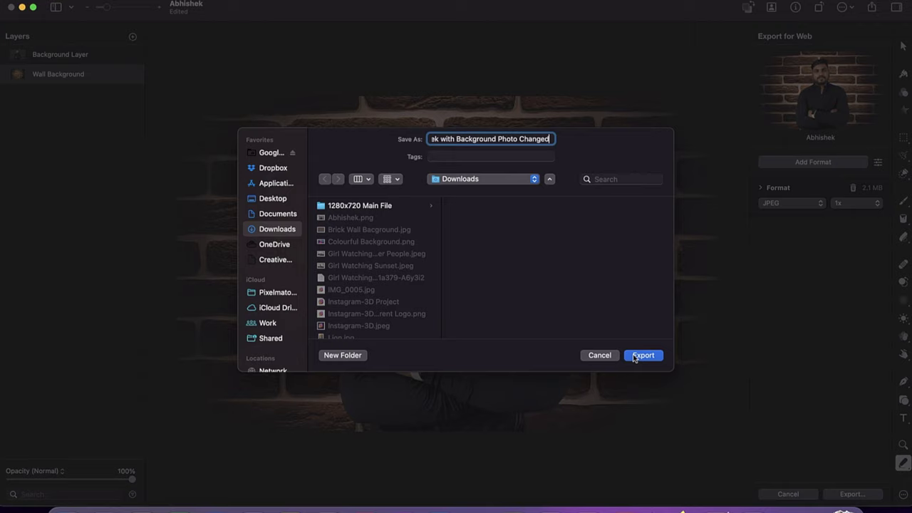
pyautogui.click(625, 364)
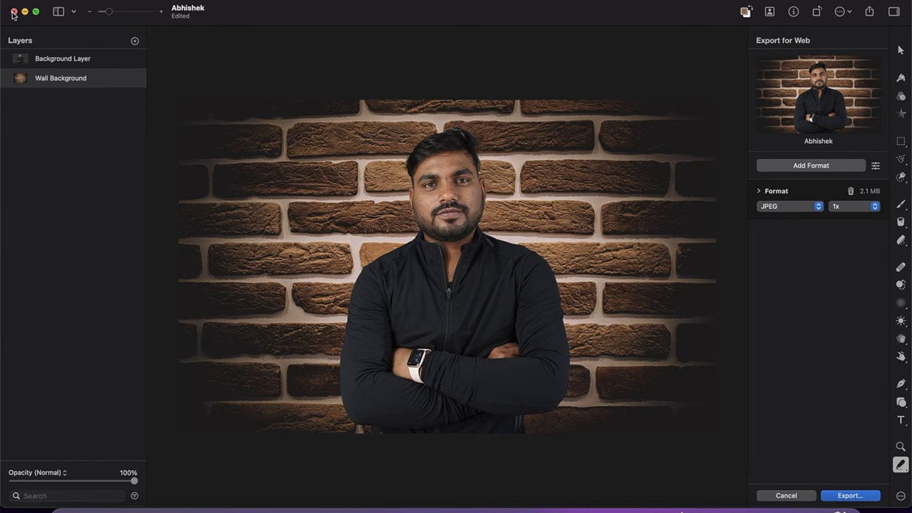
# Close the Abhishek document window, prompting to keep or delete it
pyautogui.click(12, 13)
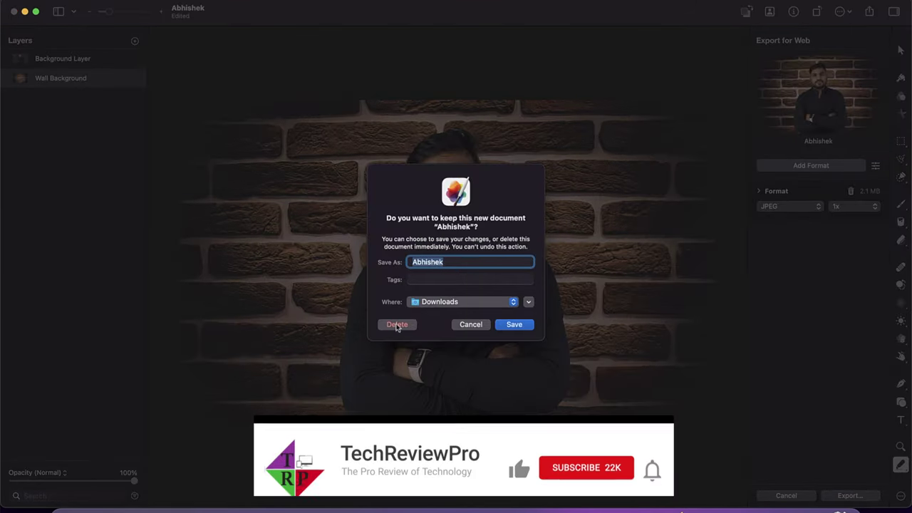